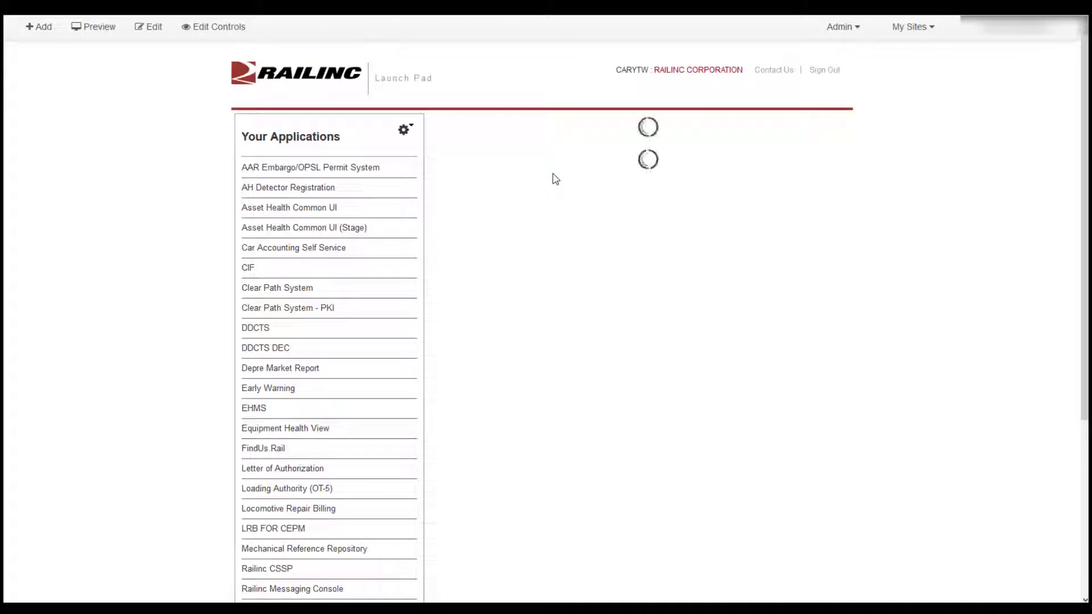
Open the DDCTS application from Launch Pad and start a new ICB record
click(265, 330)
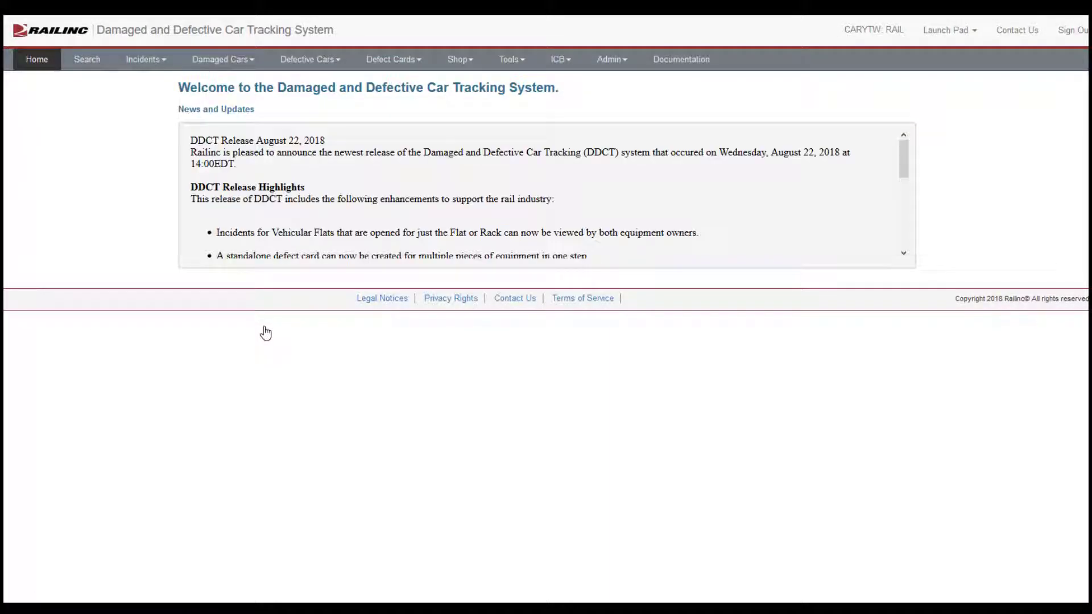
click(563, 63)
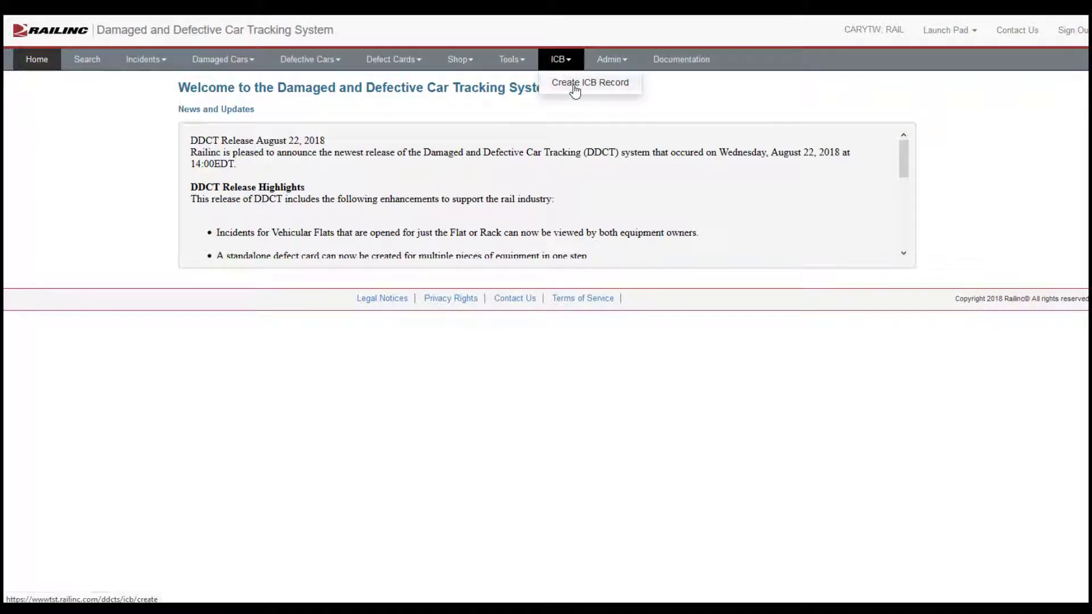
click(575, 90)
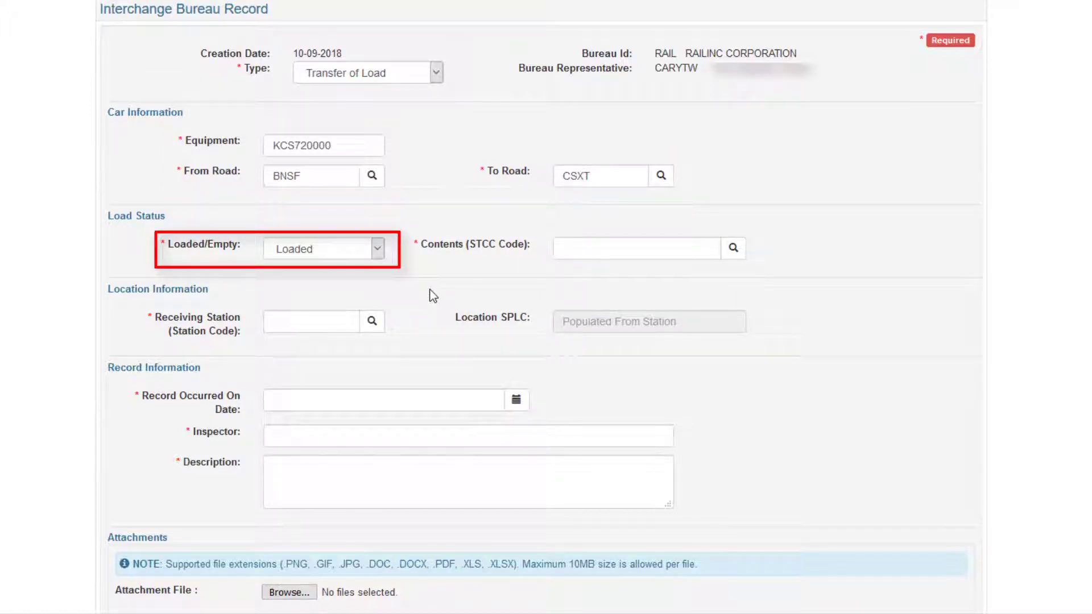
Set the contents STCC code to 4611110 and the receiving station to 03070, looking up and selecting the CPRS Trenton, ON station
click(567, 250)
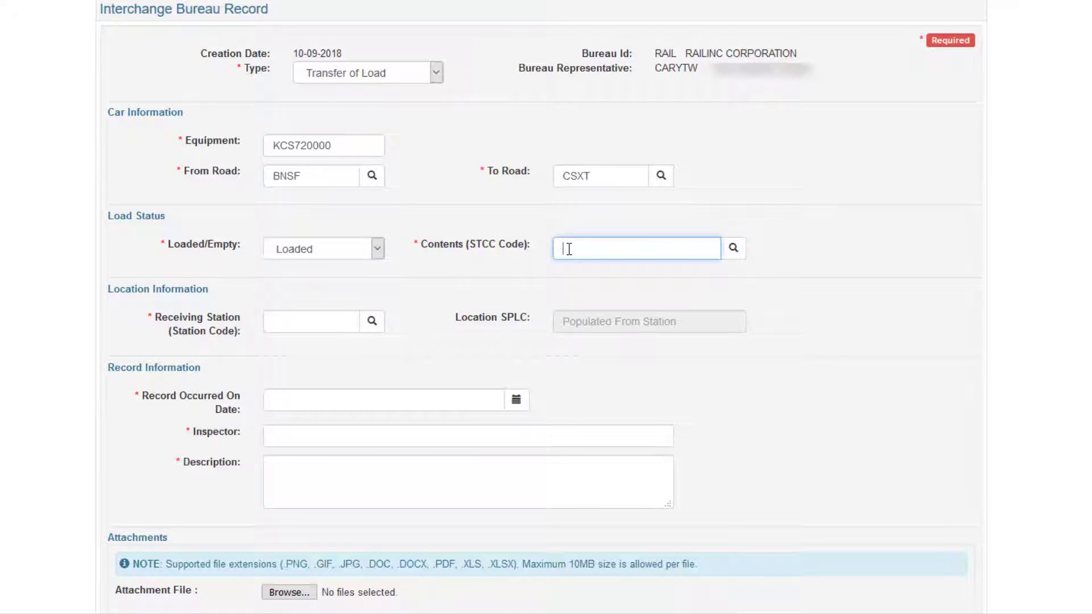
text(4611110)
click(347, 322)
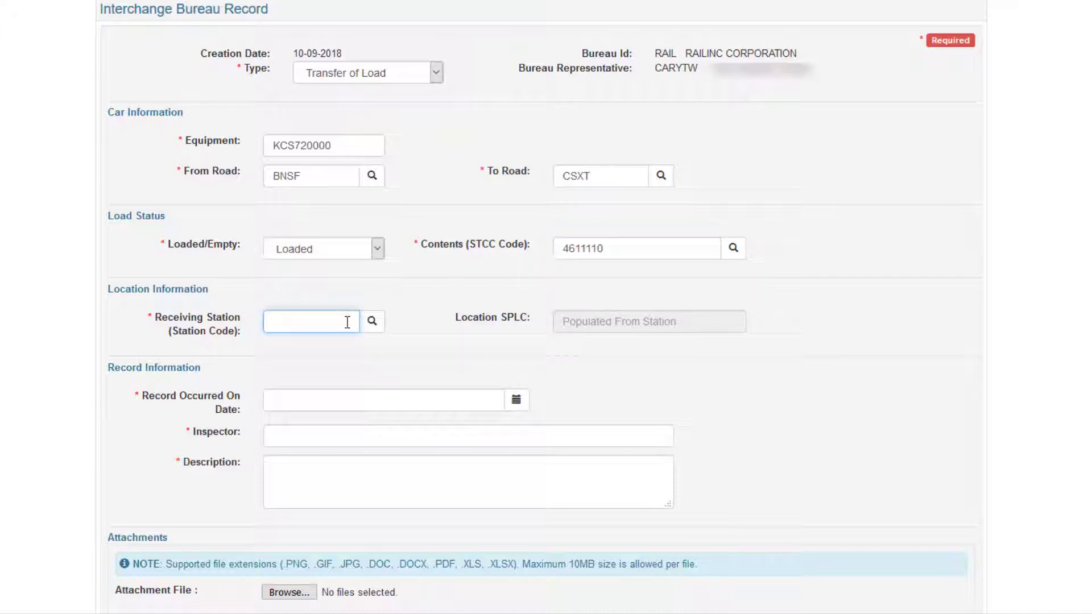
text(030)
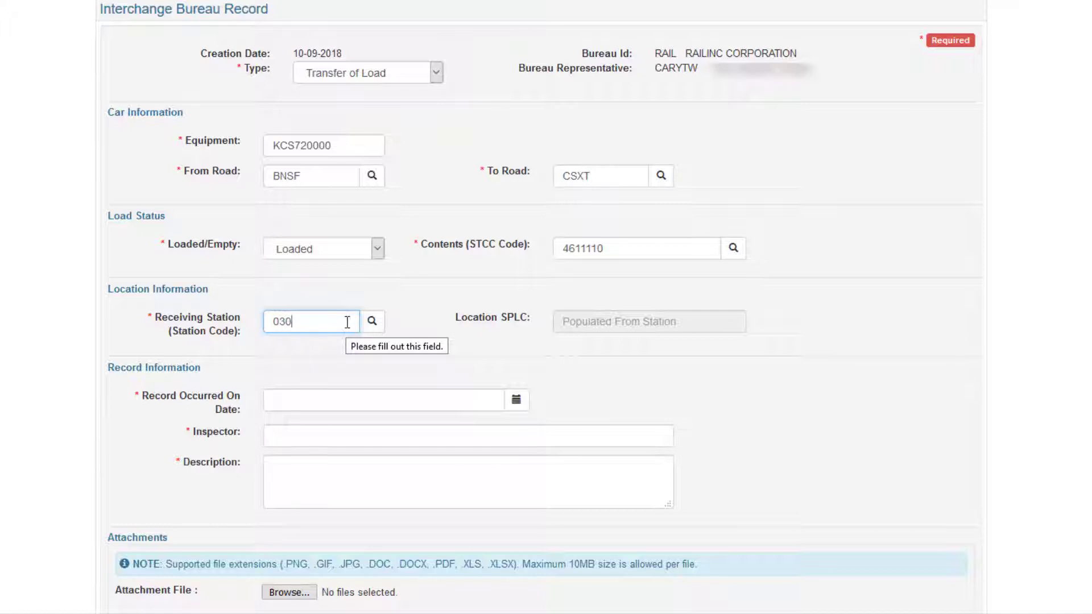
text(70)
click(371, 321)
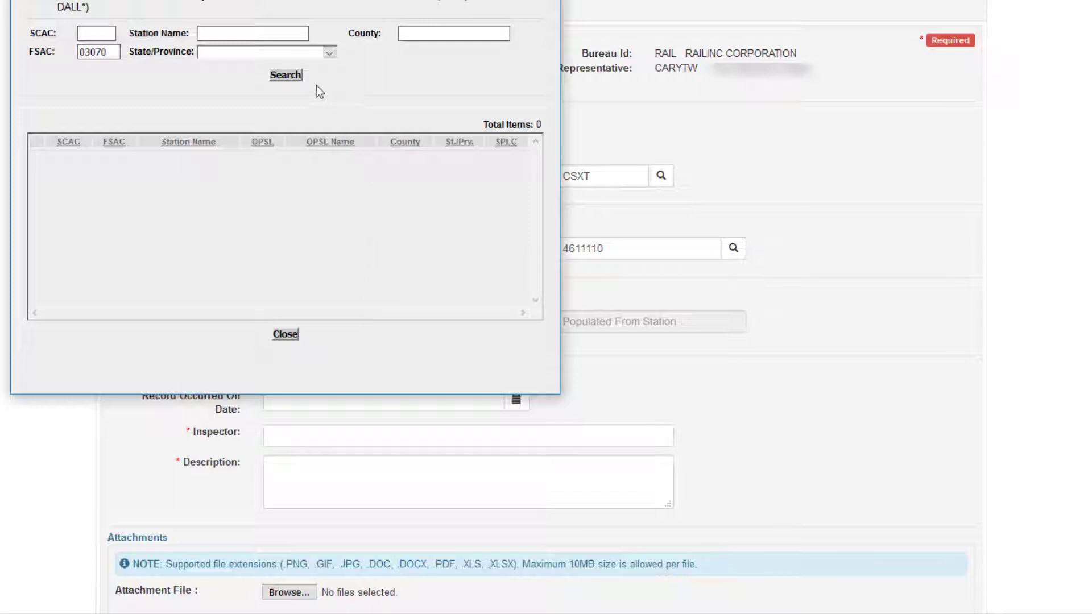
click(295, 76)
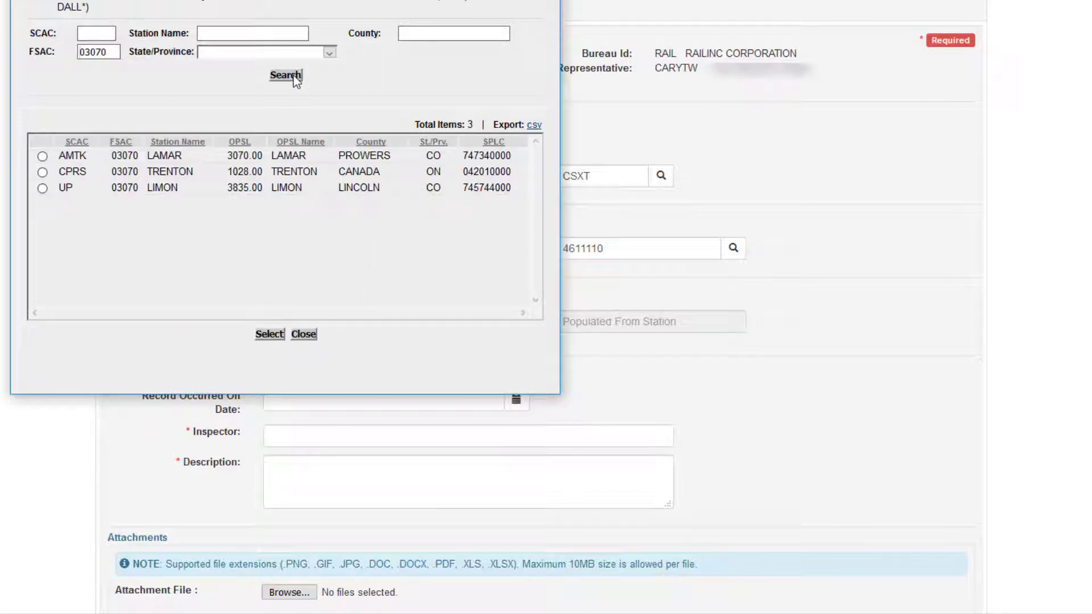
click(42, 172)
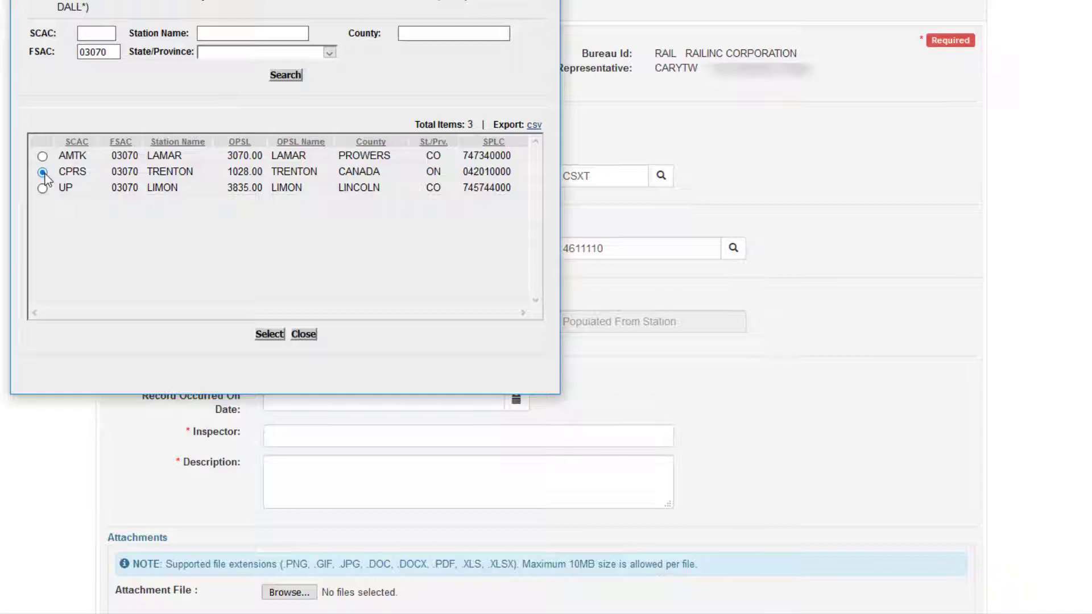
click(274, 335)
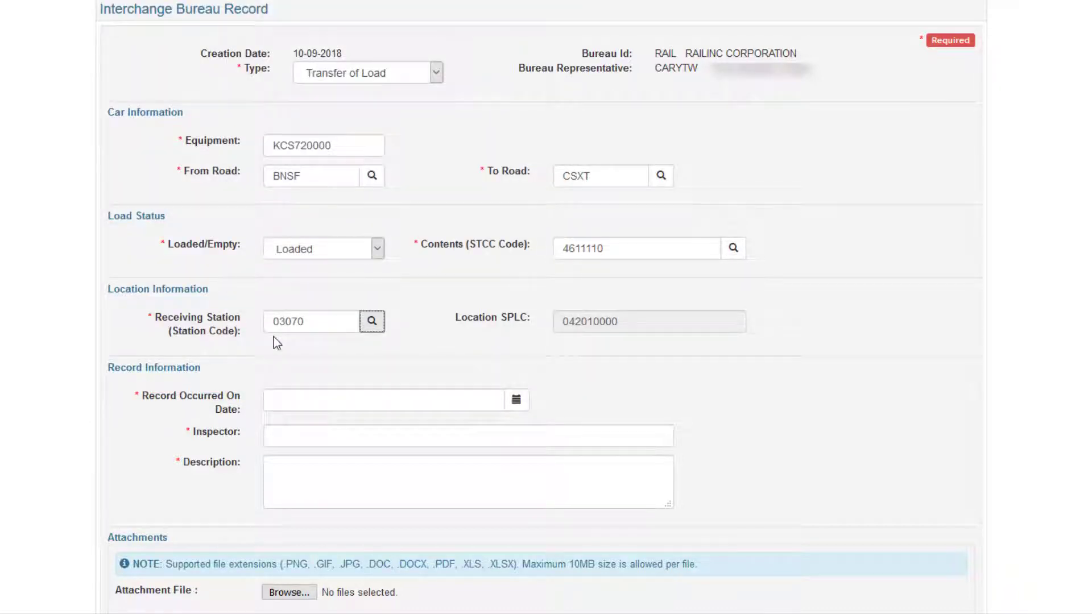
Set the record occurred on date to 10-08-2018 and enter the inspector's name
click(516, 401)
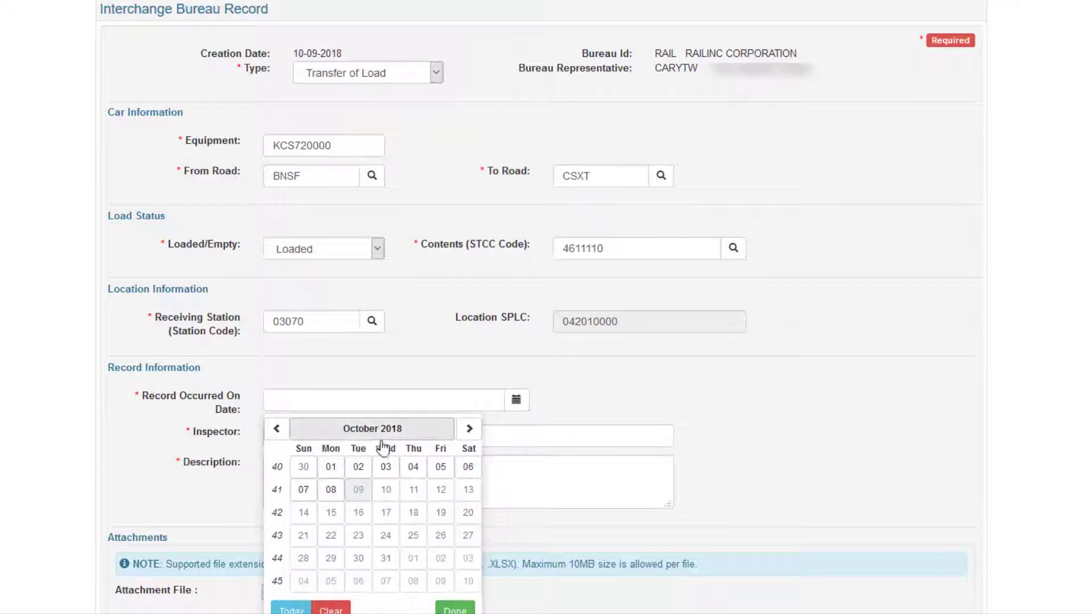
click(331, 490)
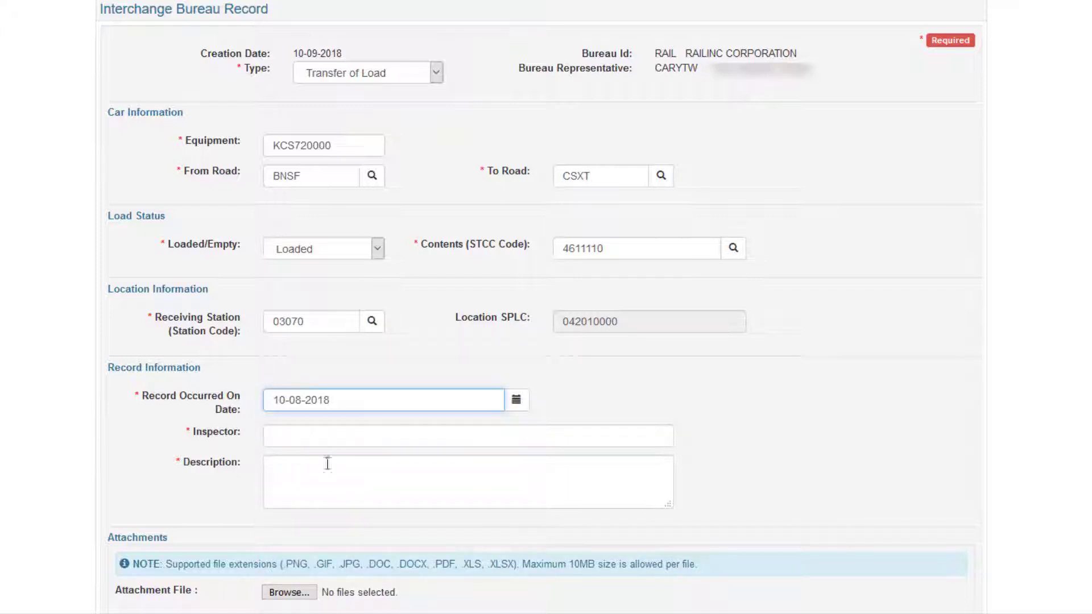
click(328, 437)
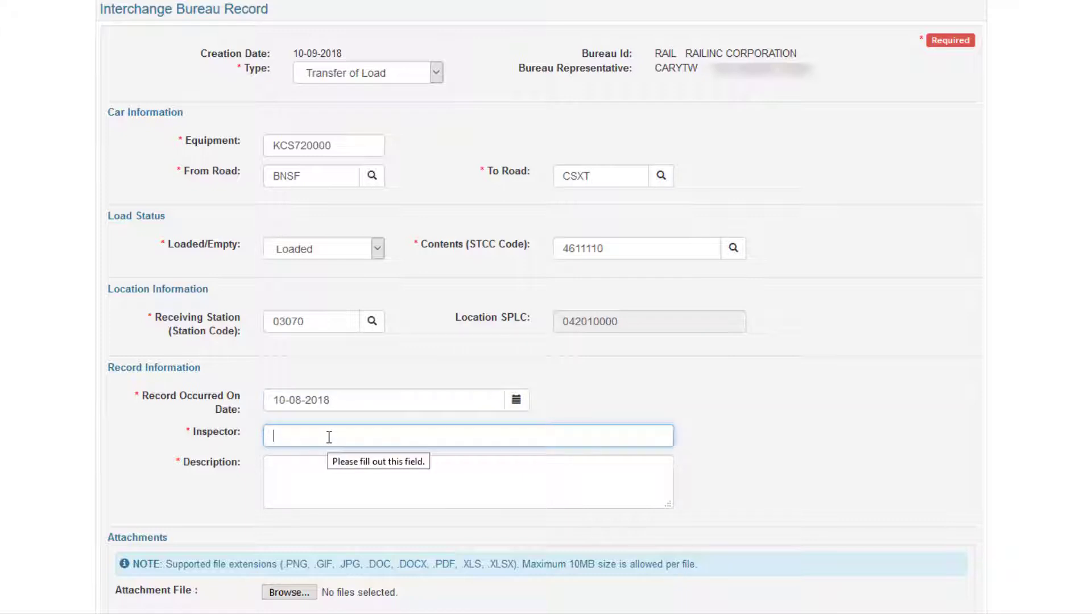
text(J. Henry)
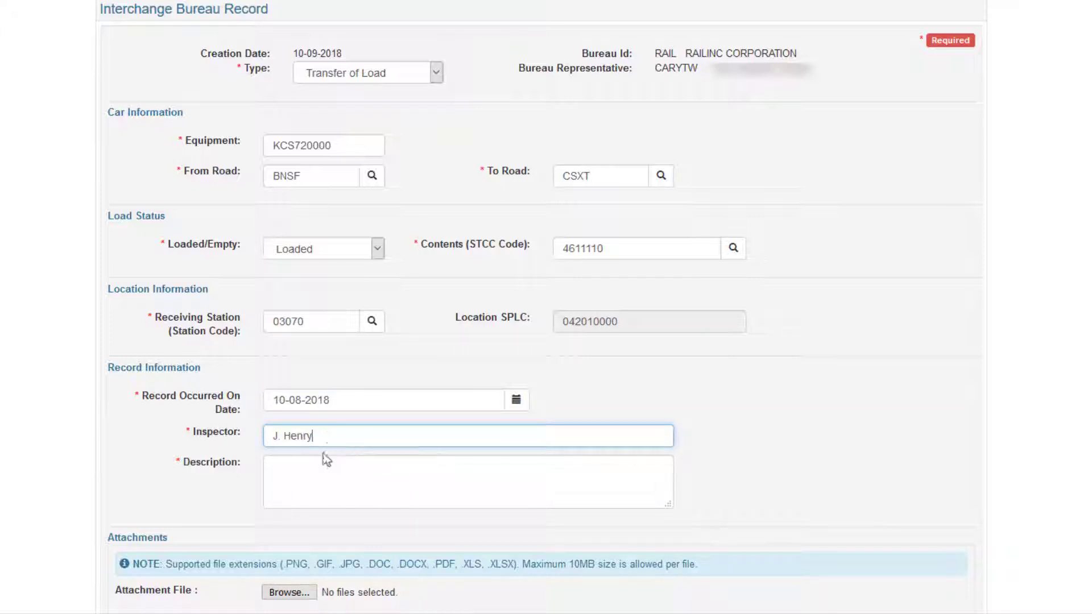
Enter the description "As discussed. Call if there are questions.", submit the ICB record and return to the home page
click(318, 462)
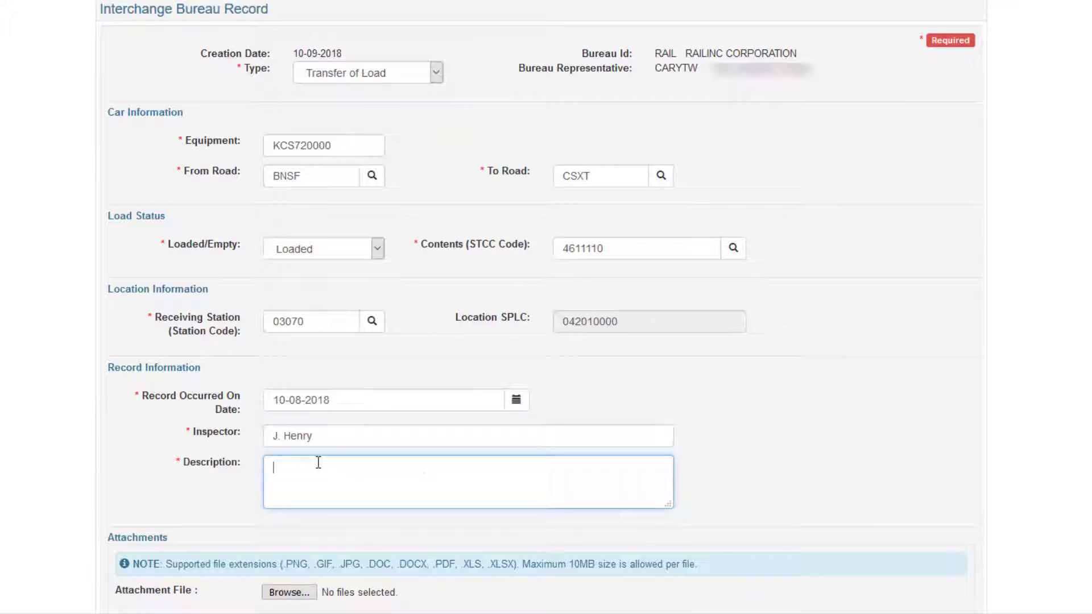
text(As discussed. Call if there are questions.)
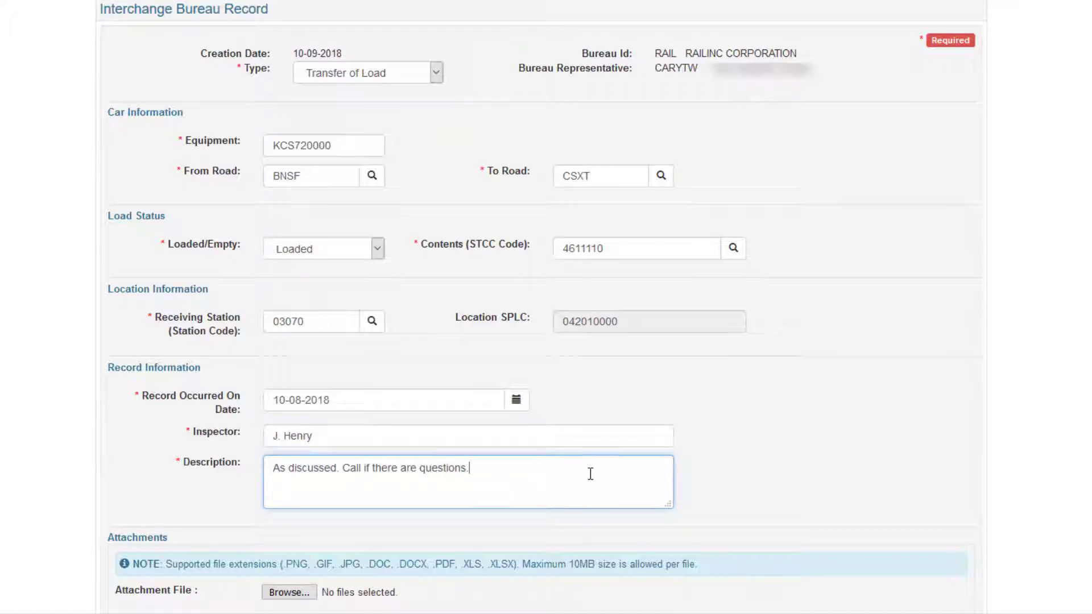
scroll(591, 474, down, 3)
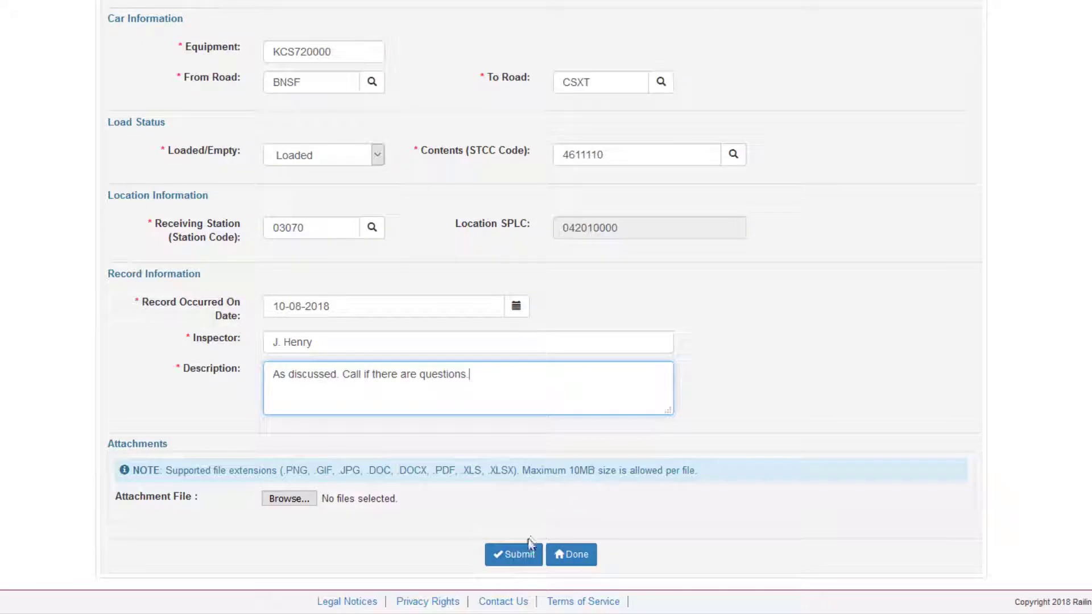
click(520, 554)
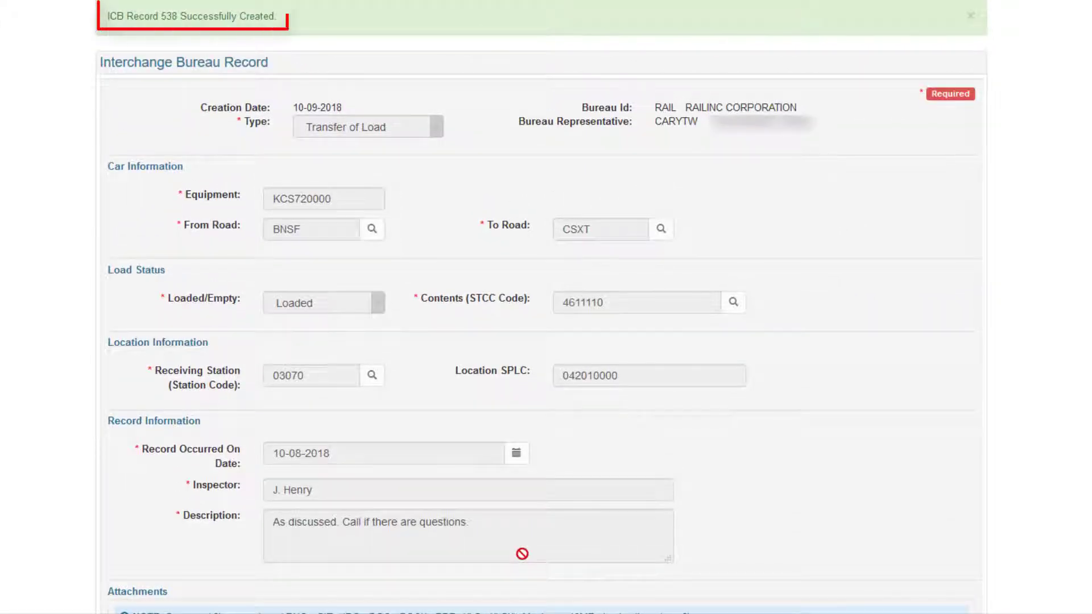
scroll(522, 553, down, 3)
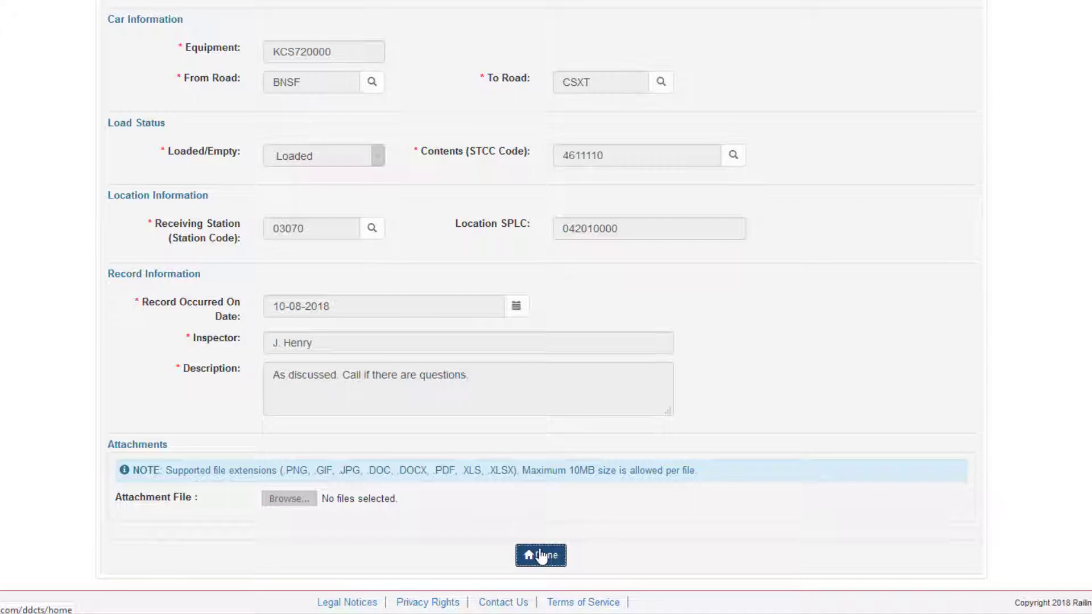
click(540, 556)
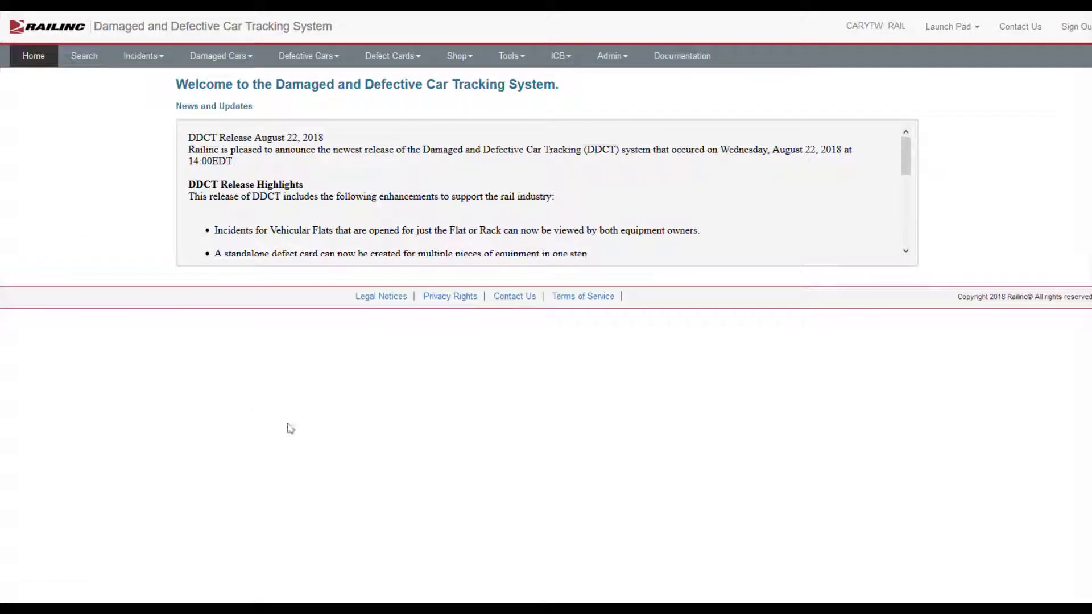
Search for ICB records dated 10-08-2017 to 10-08-2018 and open the KCS720000 record from the results sorted newest first
click(84, 59)
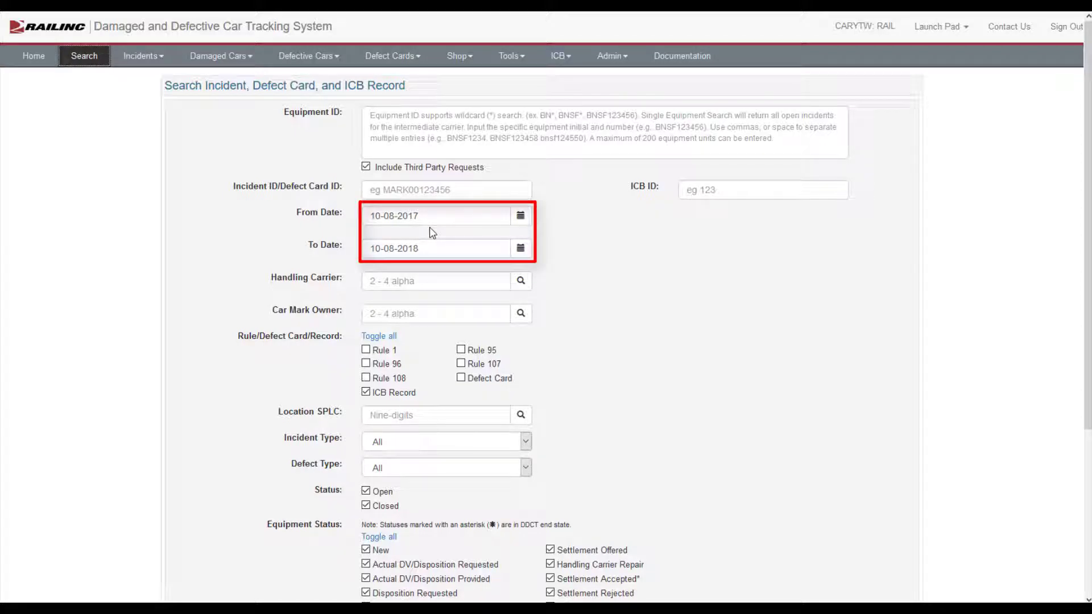
scroll(432, 232, down, 4)
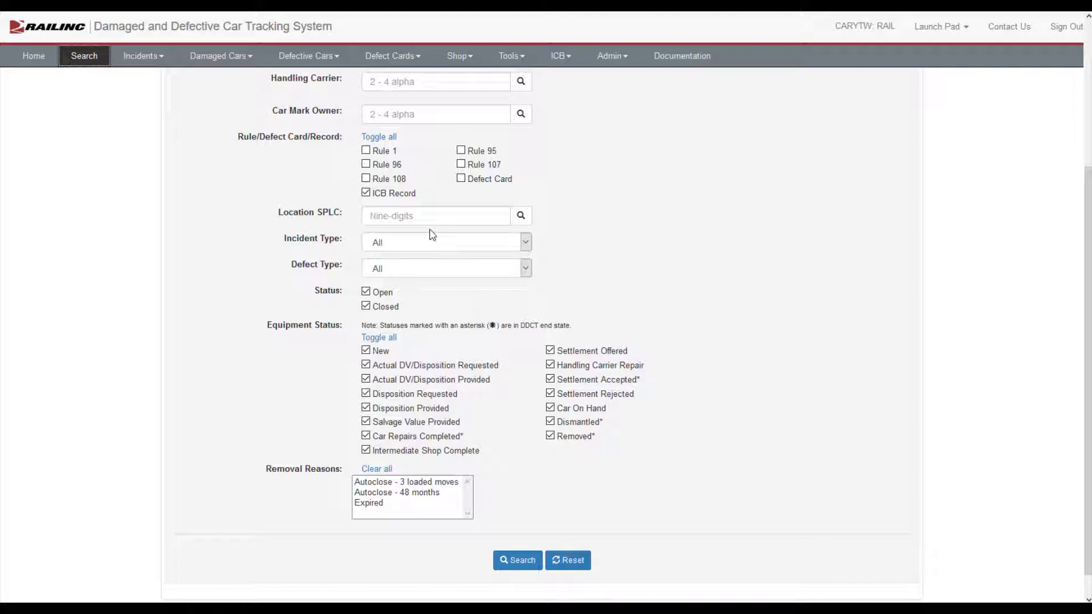
click(518, 563)
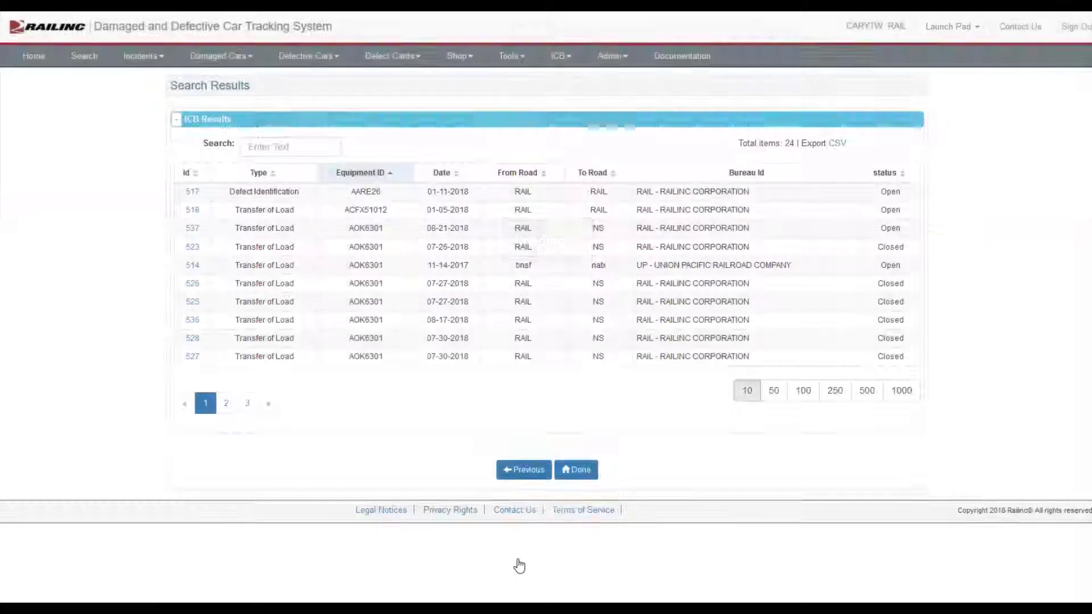
click(461, 174)
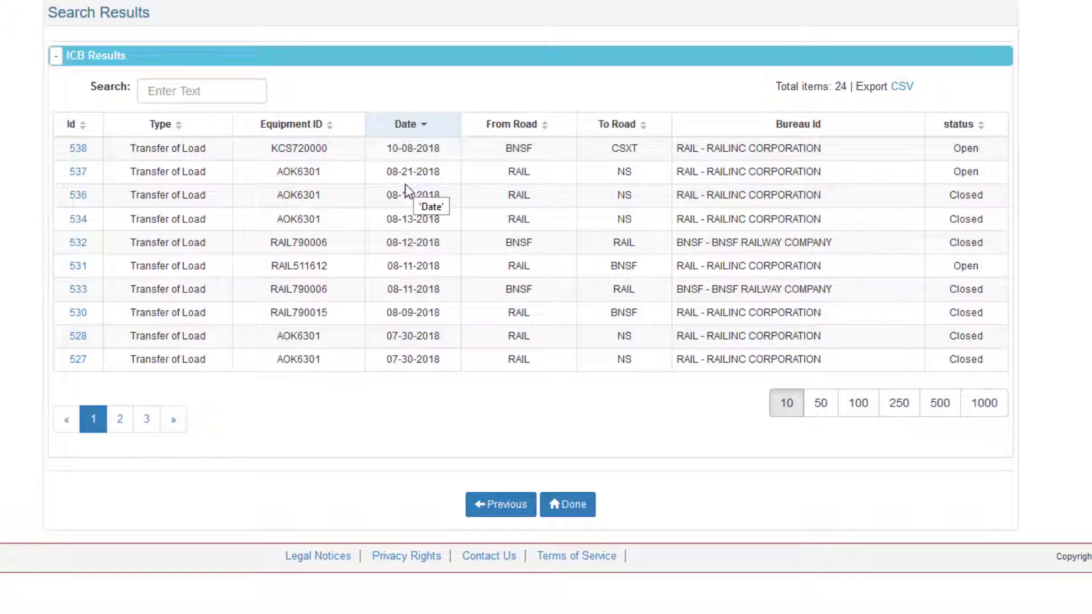
click(75, 151)
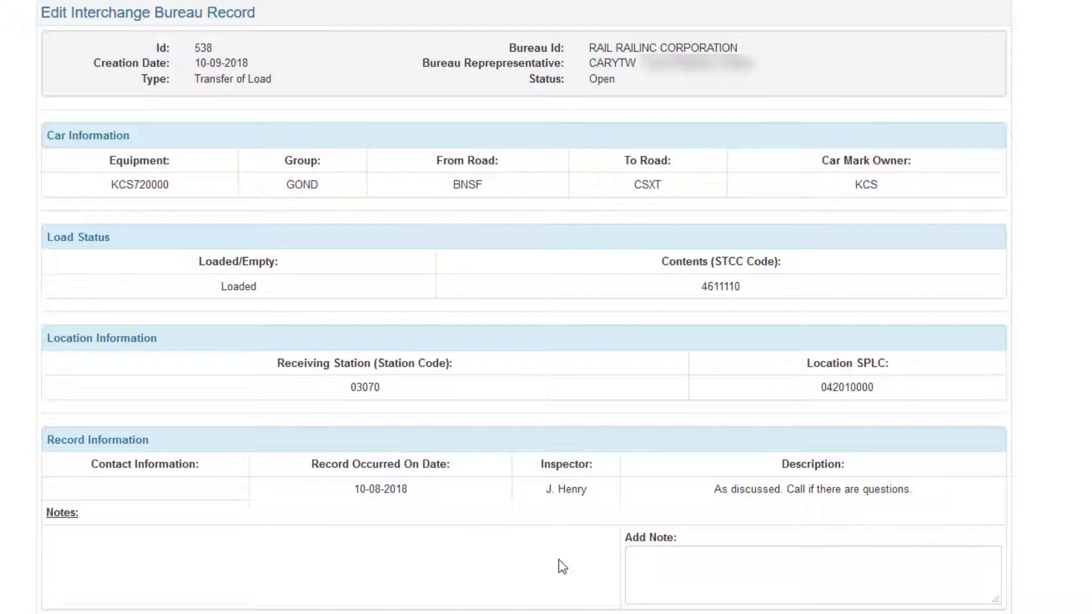
Add and submit the note "Note about our follow-up call." on the KCS720000 interchange bureau record
click(639, 559)
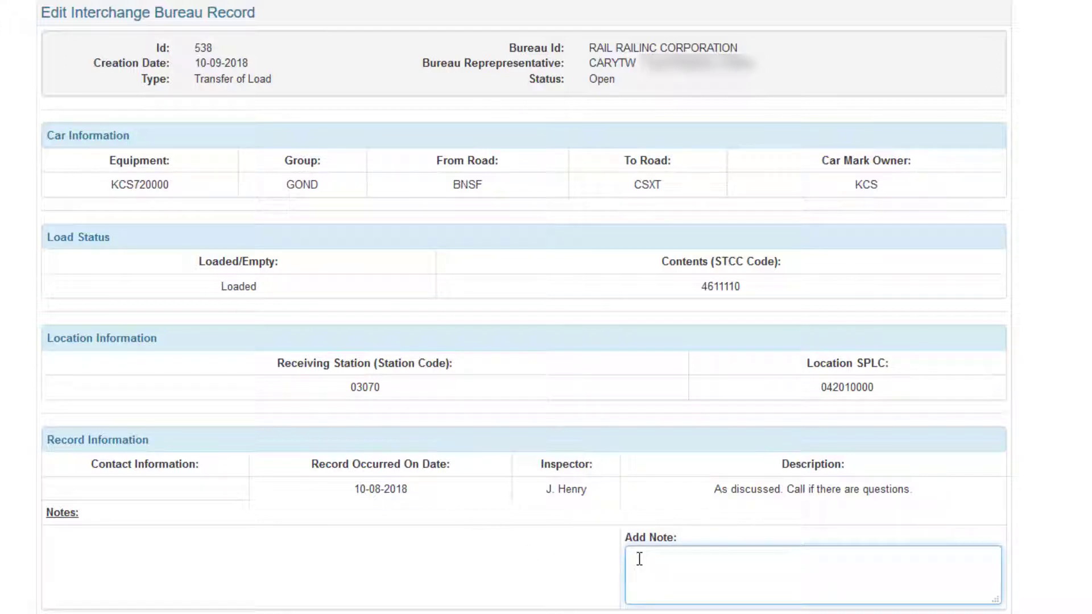
text(Note about our follow-up call.)
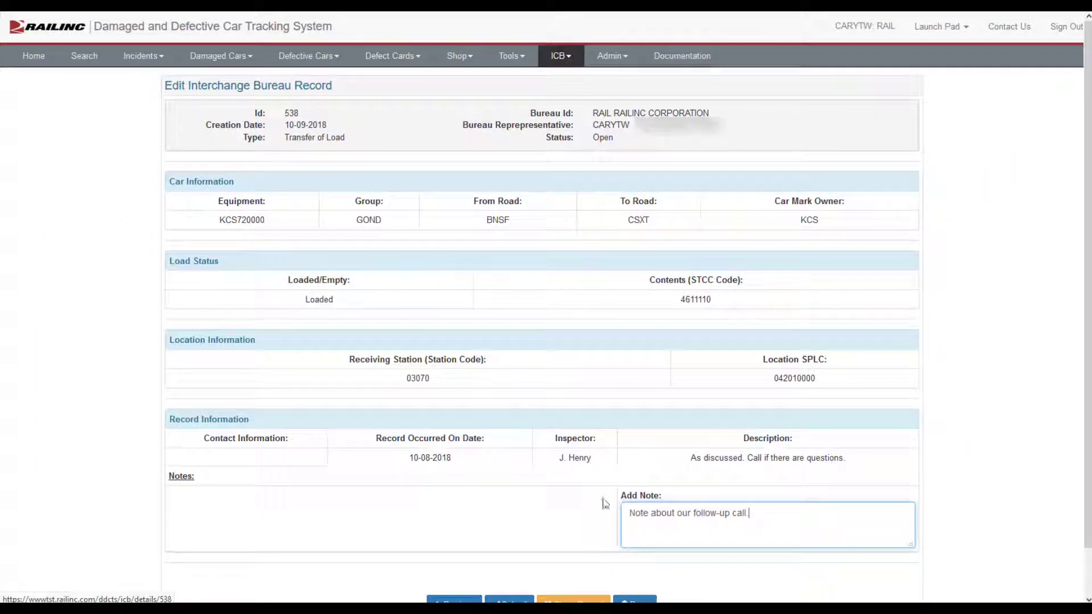
scroll(589, 497, down, 1)
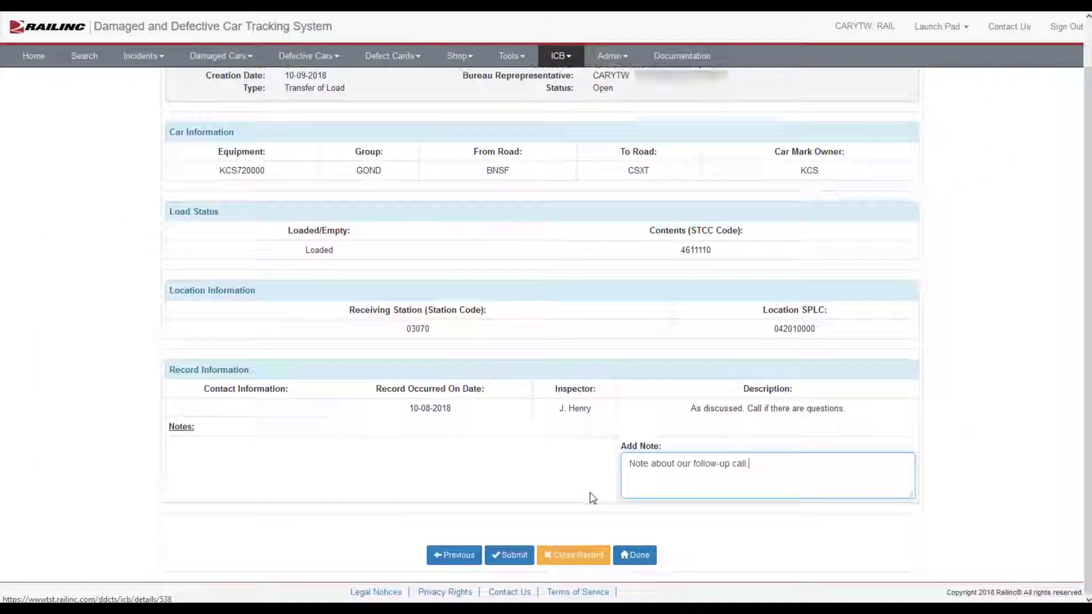
click(508, 556)
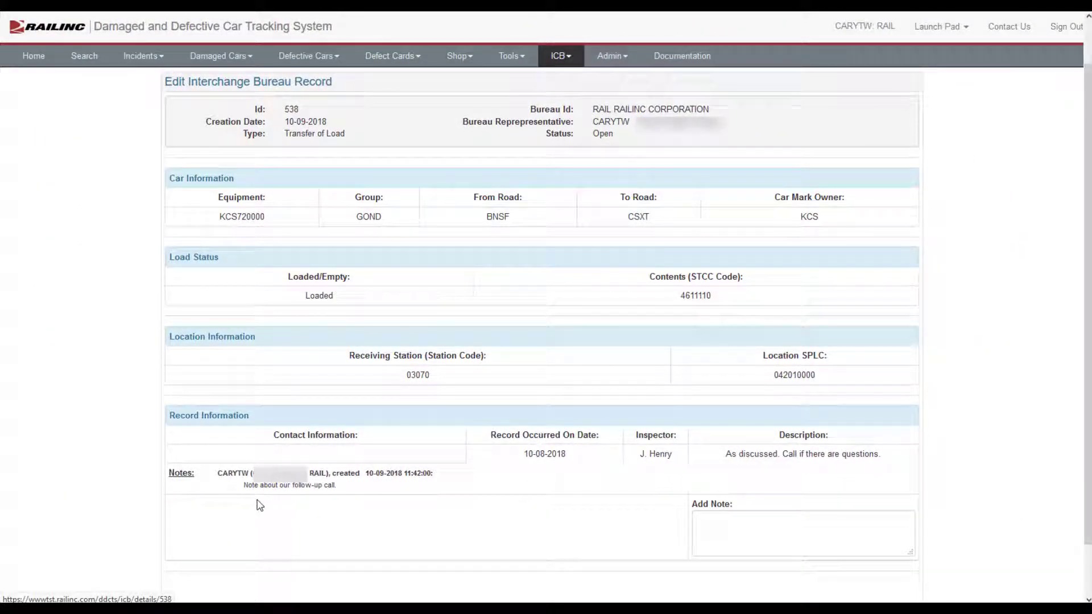
Close the KCS720000 record with the reason "Deleted from Umler" and exit the record
scroll(260, 505, down, 1)
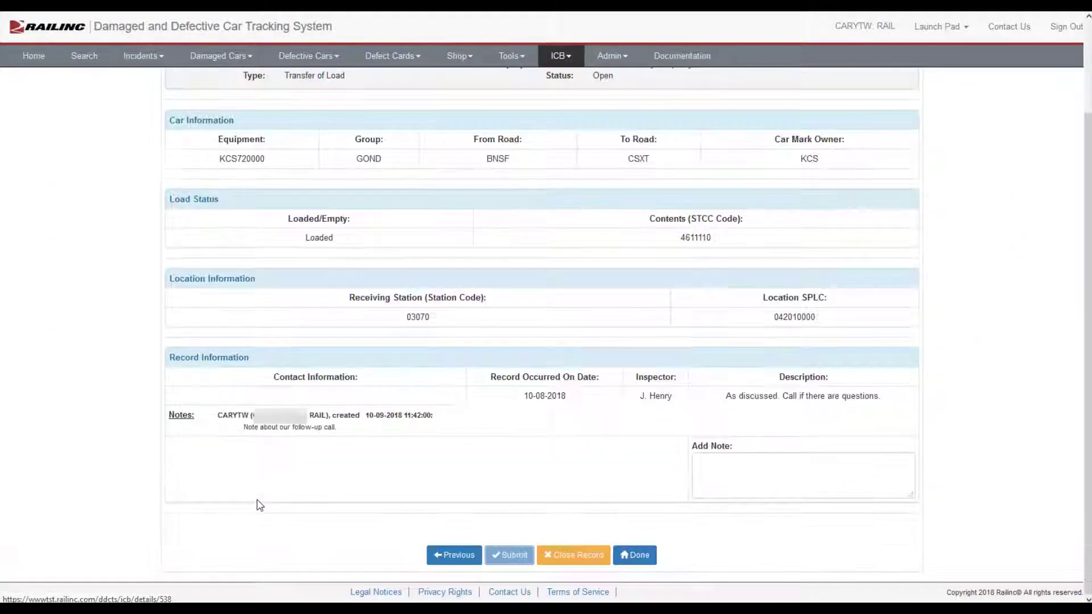
click(565, 562)
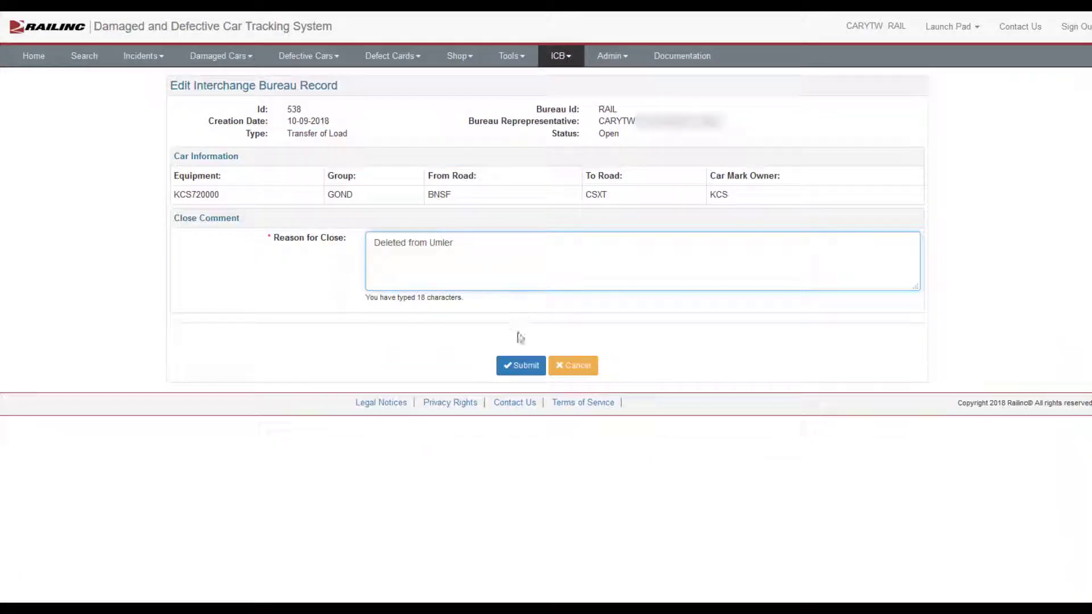
click(522, 367)
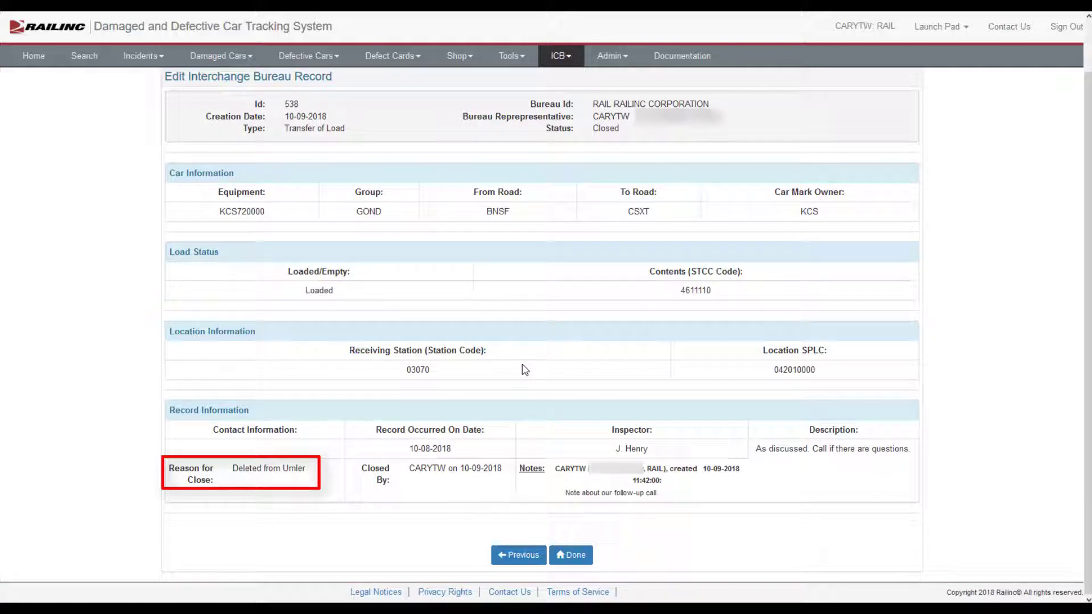
click(577, 559)
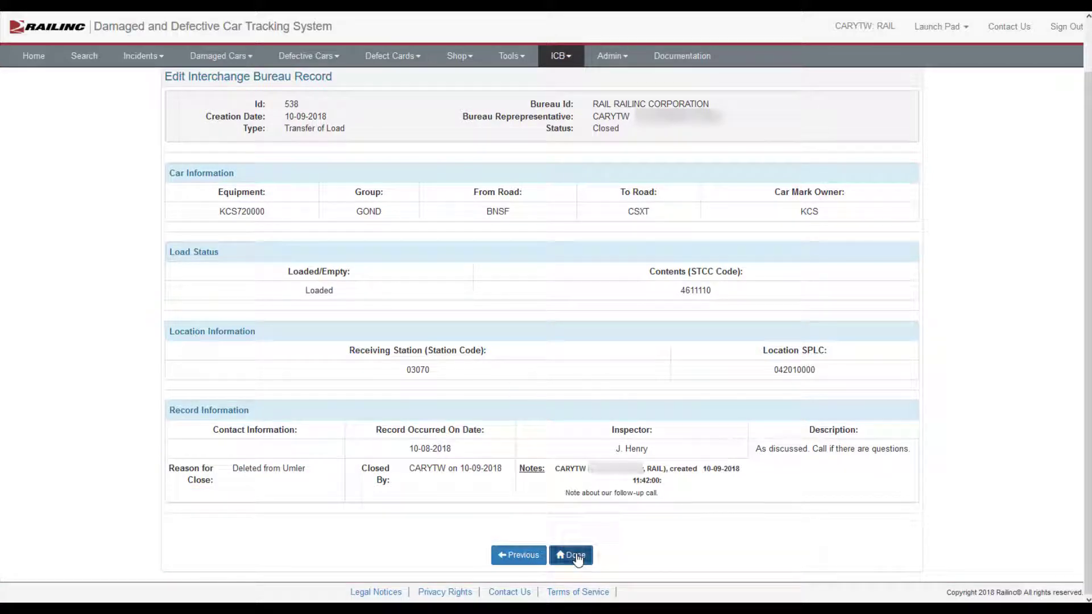